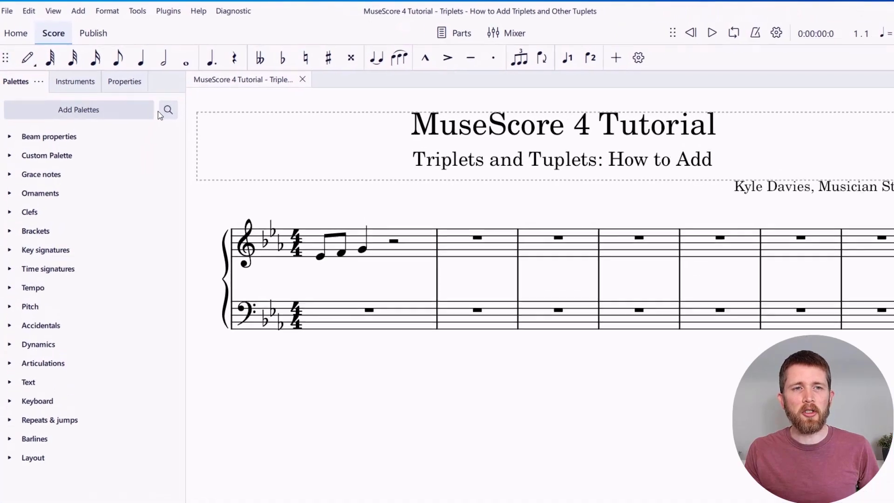
# Split the half rest ending measure 1 into two quarter rests with the quarter-note duration.
pyautogui.click(28, 63)
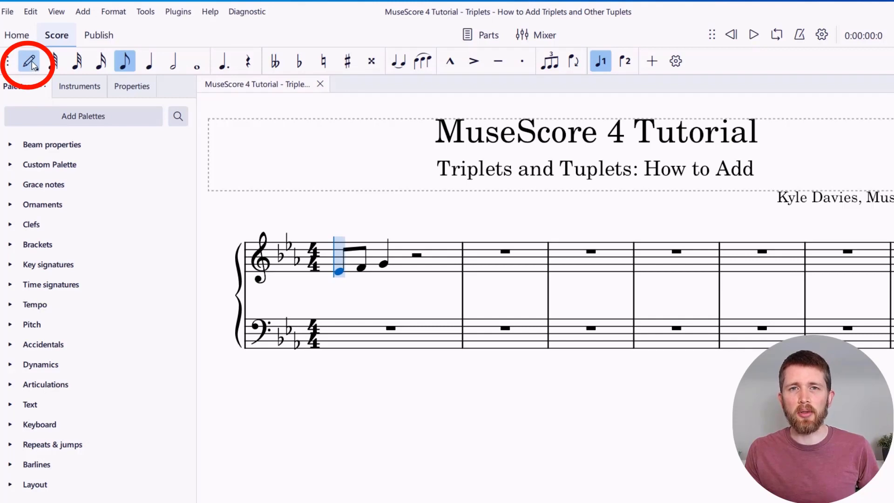
pyautogui.click(29, 62)
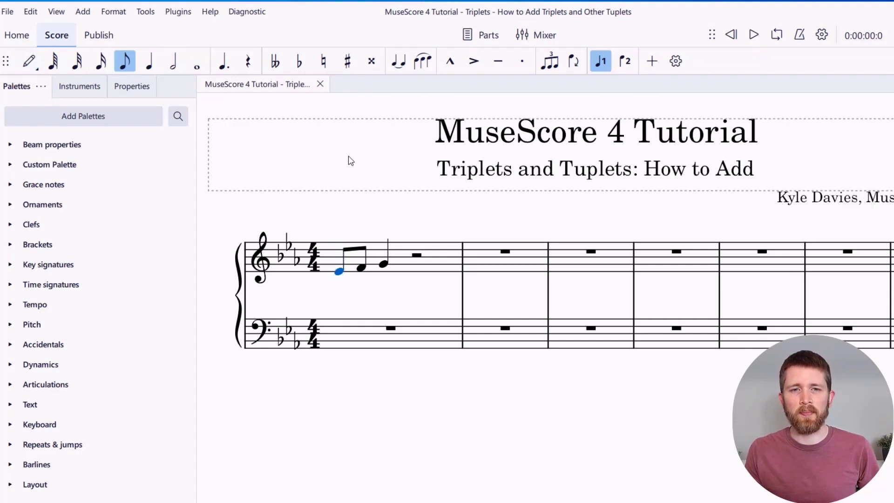
pyautogui.click(417, 256)
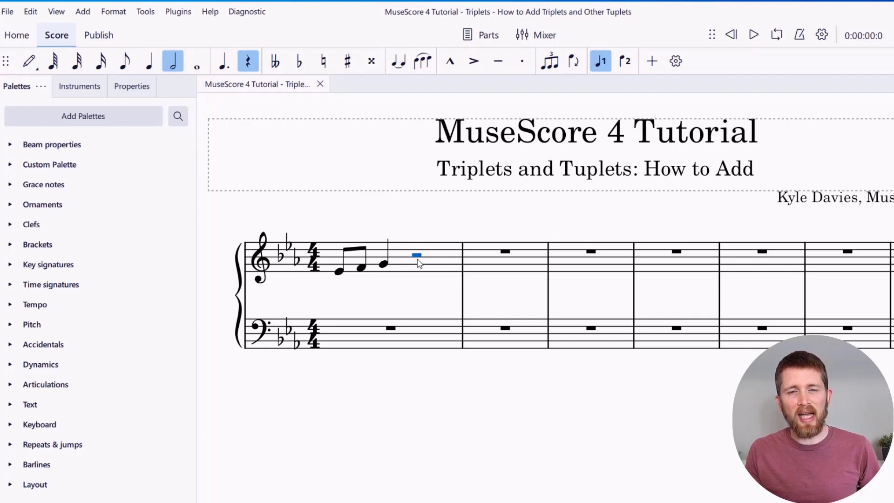
pyautogui.click(151, 68)
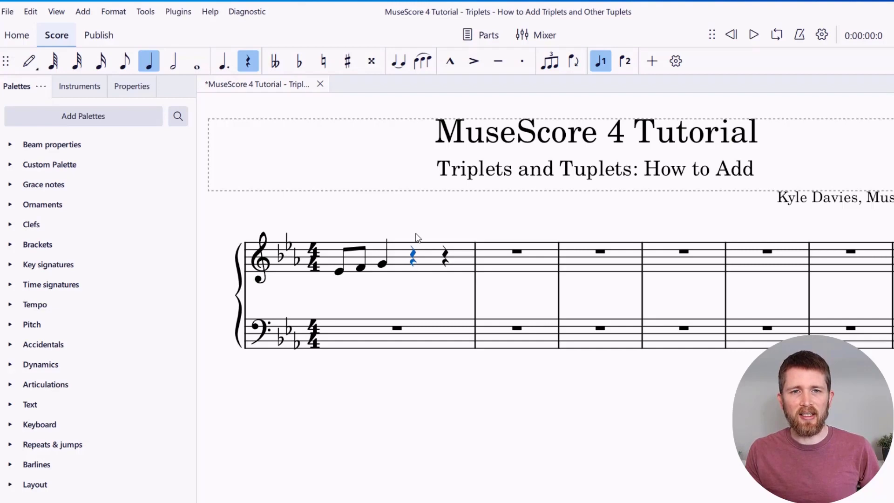
# Turn the beat-3 quarter rest of measure 1 into an eighth-note triplet via Add > Tuplets > Triplet.
pyautogui.click(87, 14)
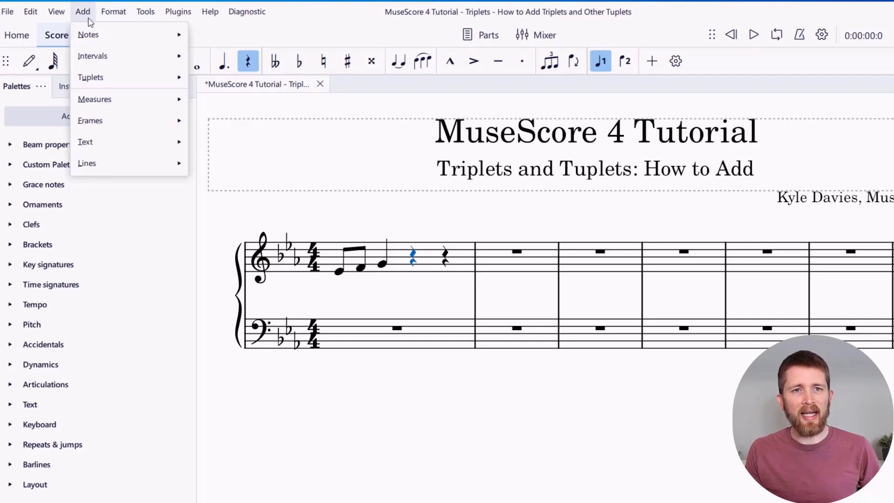
pyautogui.moveTo(106, 78)
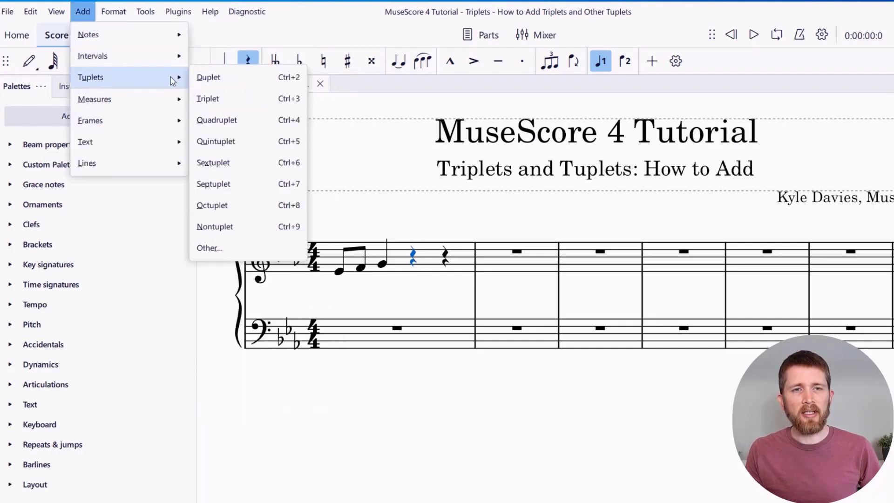
pyautogui.click(242, 104)
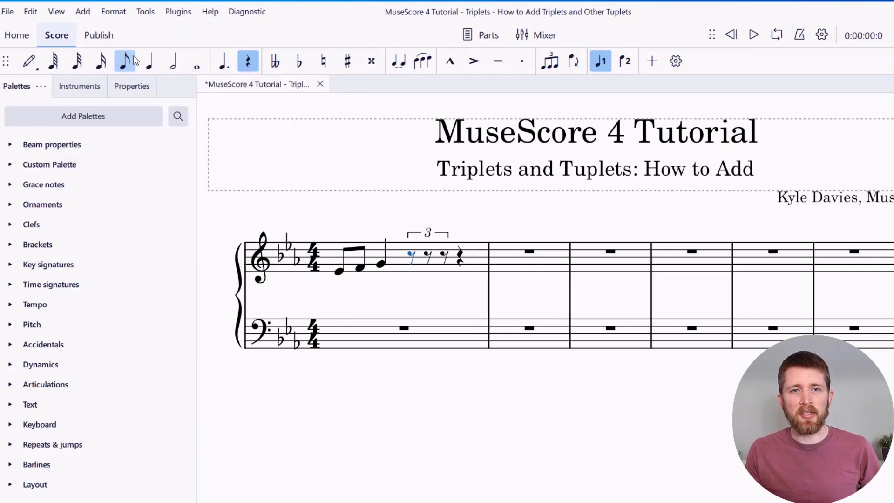
# Enter three eighth notes into the beat-3 triplet, then undo back to a quarter rest.
pyautogui.click(29, 61)
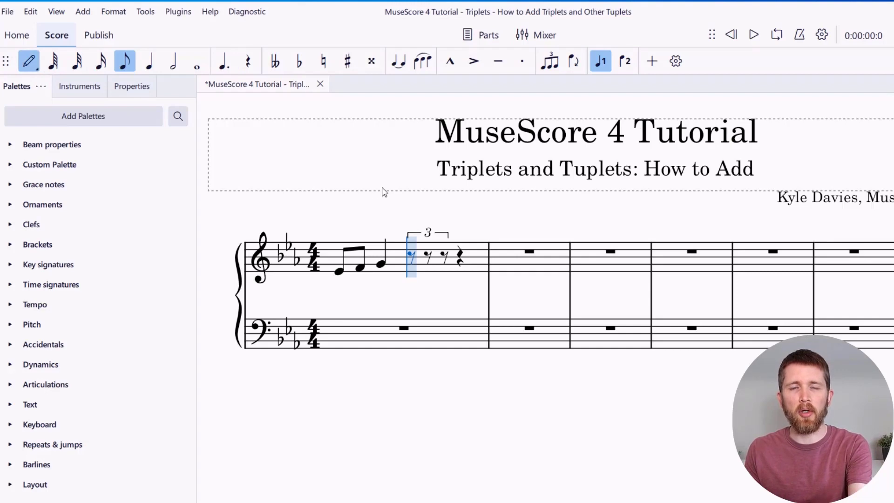
pyautogui.click(410, 257)
pyautogui.click(429, 261)
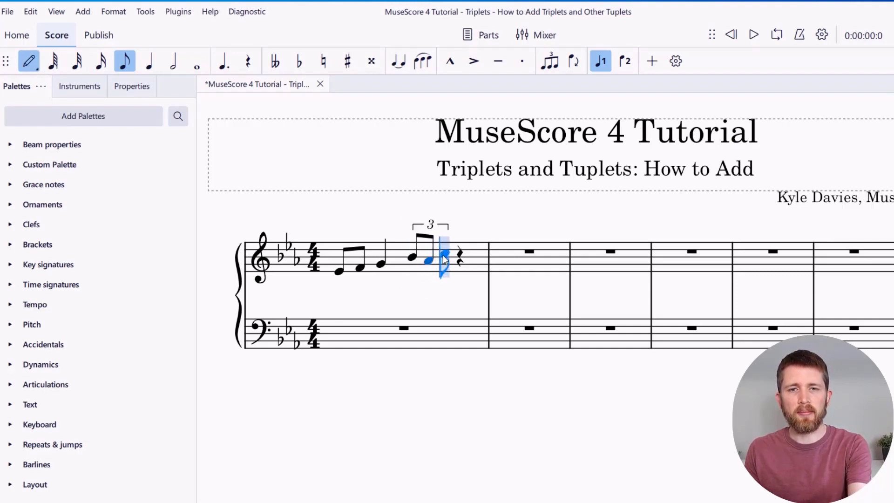
pyautogui.click(443, 255)
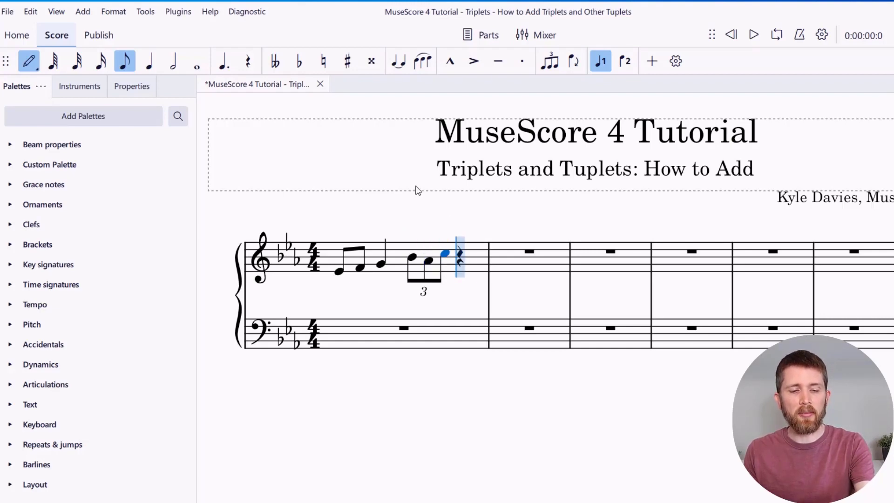
pyautogui.hotkey('ctrl', 'z')
pyautogui.hotkey('ctrl', 'z')
pyautogui.hotkey('ctrl', 'z')
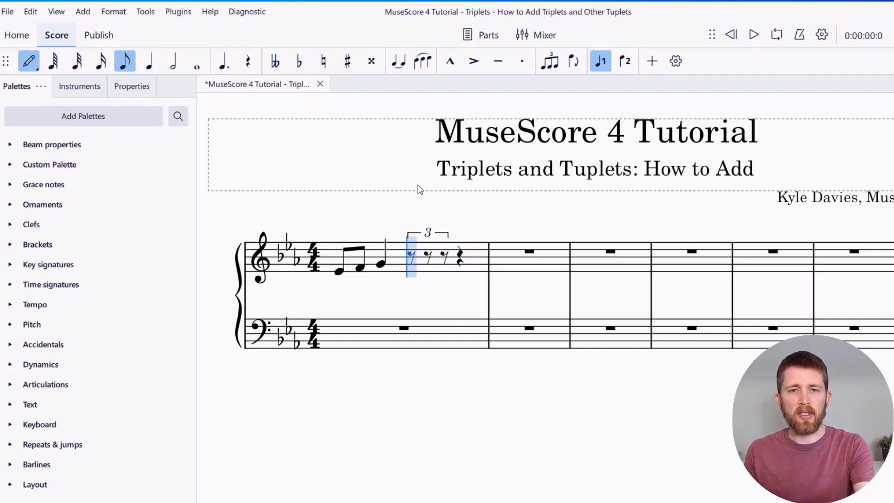
pyautogui.hotkey('ctrl', 'z')
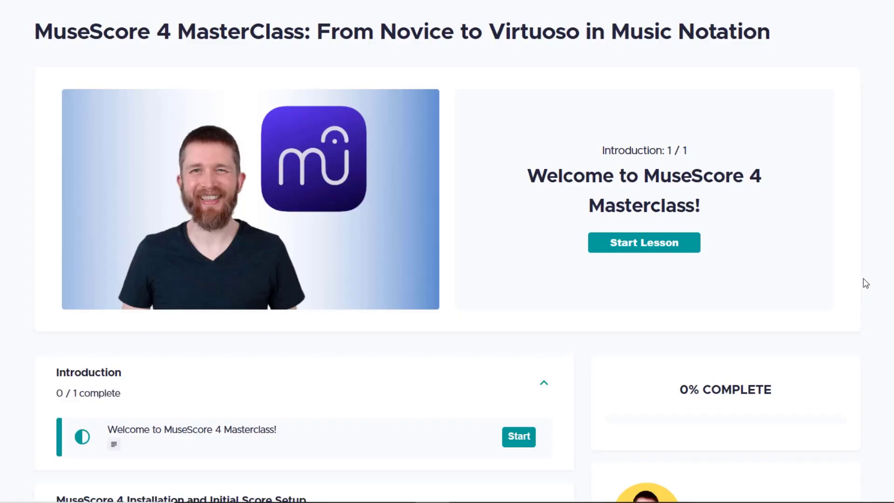
# Play the 'How to Setup Initial Score with Custom Instruments' lesson video on the course page.
pyautogui.scroll(-7, 865, 283)
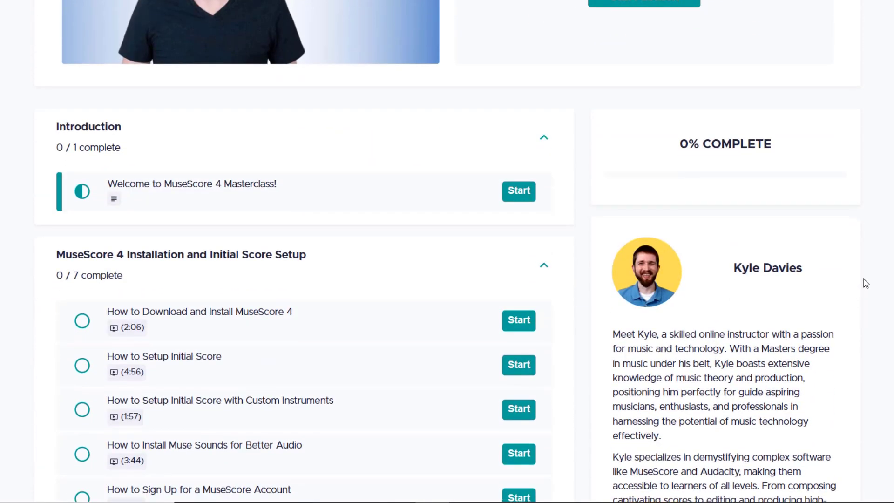
pyautogui.scroll(-3, 865, 283)
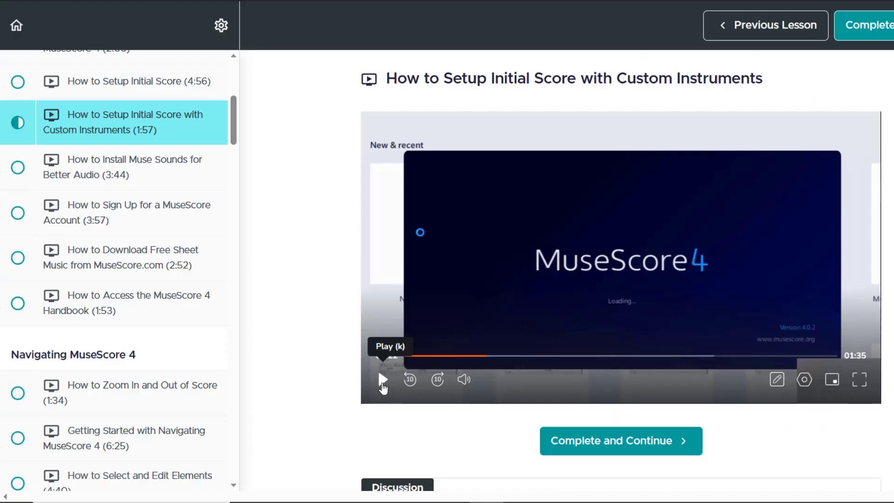
pyautogui.click(382, 383)
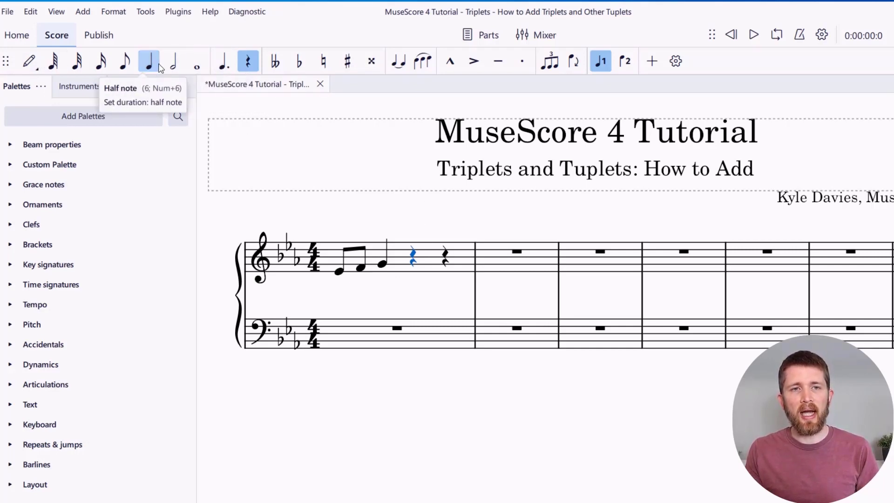
# Merge measure 1's trailing quarter rests into a half rest and make it a quarter-note triplet.
pyautogui.click(175, 63)
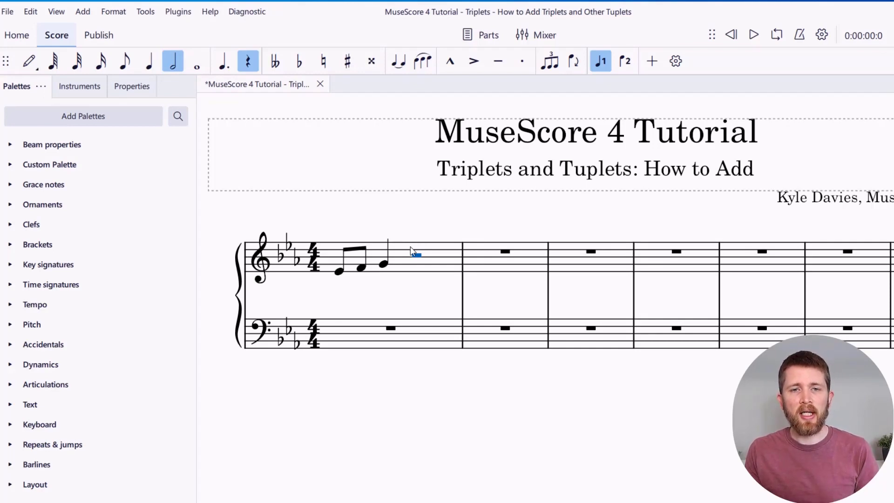
pyautogui.click(84, 13)
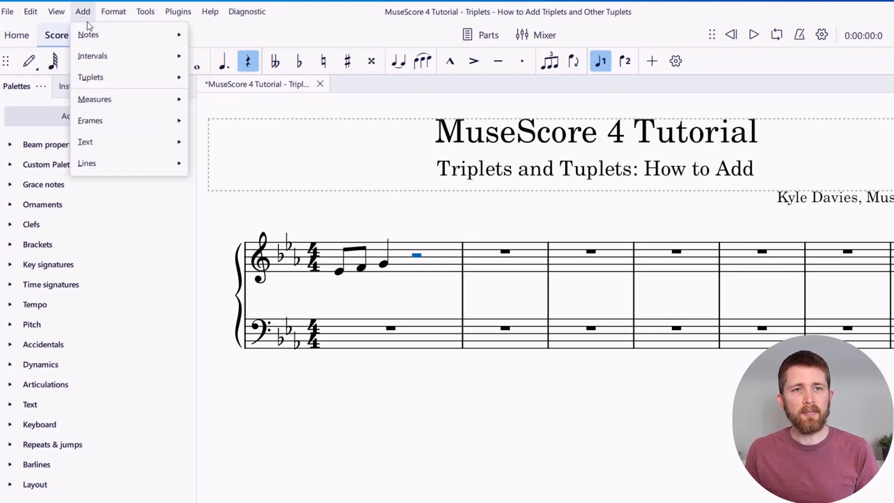
pyautogui.moveTo(107, 80)
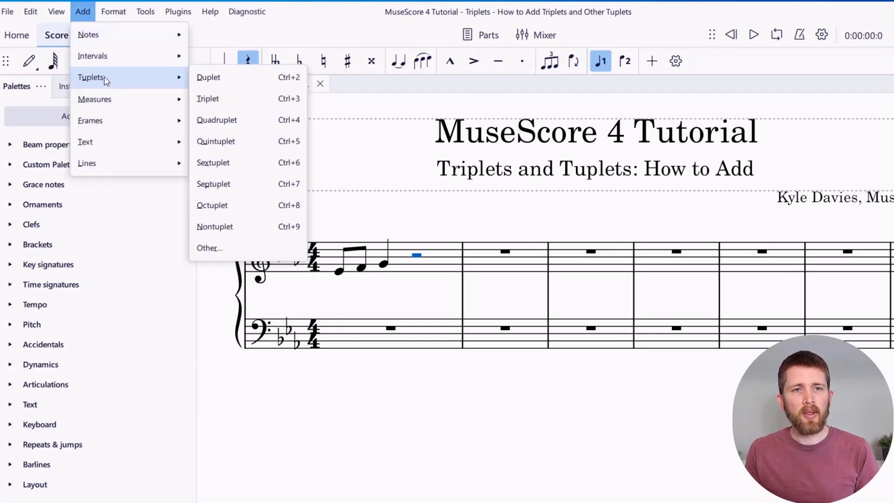
pyautogui.click(239, 108)
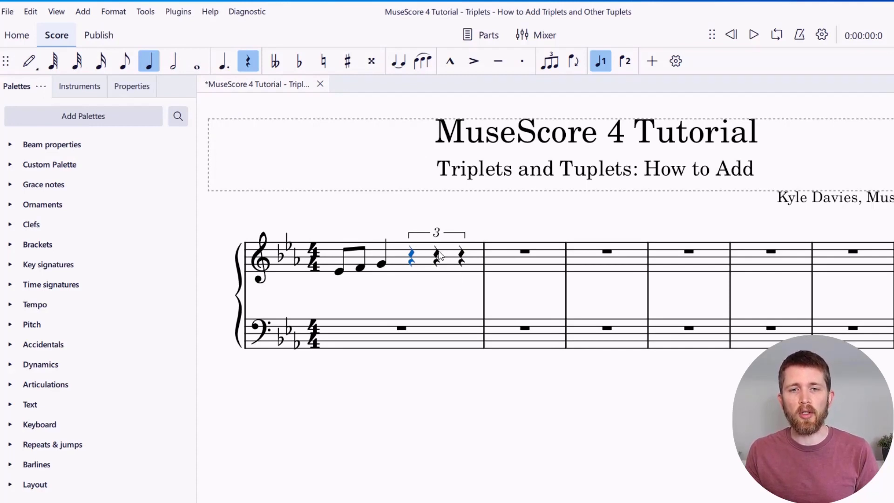
# Fill measure 1's quarter-note triplet with notes in note-input mode, completing the bar.
pyautogui.click(30, 66)
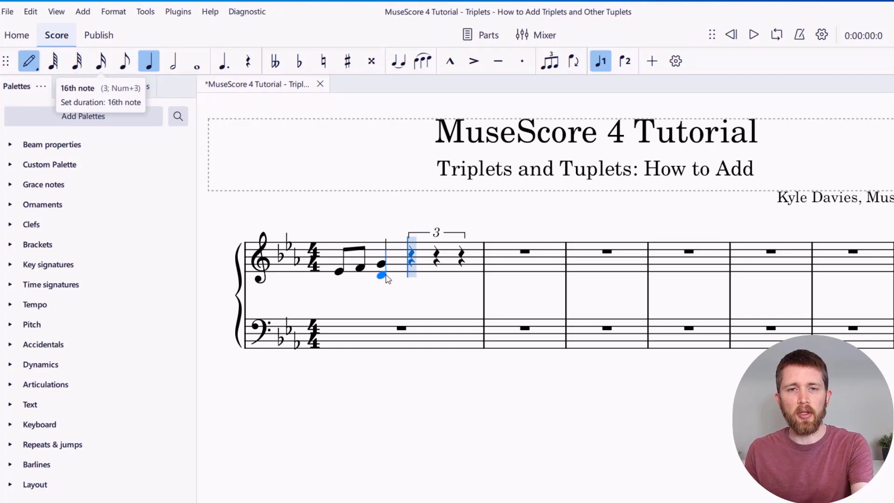
pyautogui.click(408, 259)
pyautogui.click(426, 258)
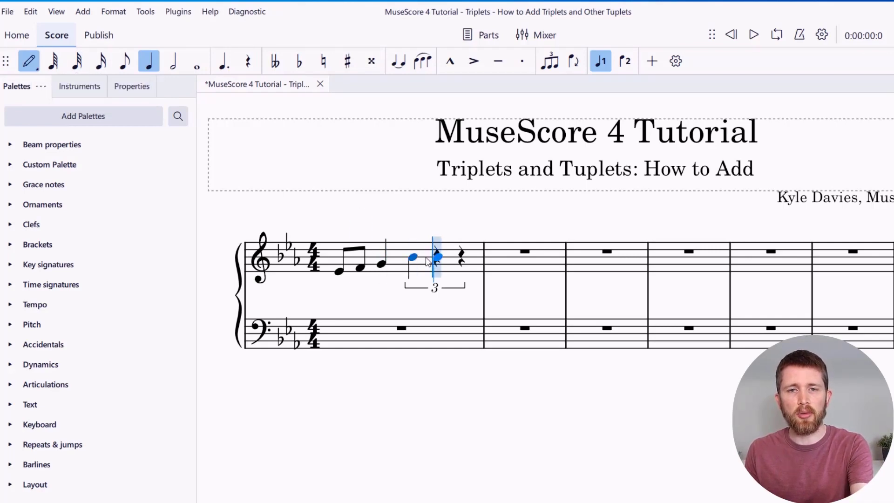
pyautogui.click(437, 258)
pyautogui.click(462, 258)
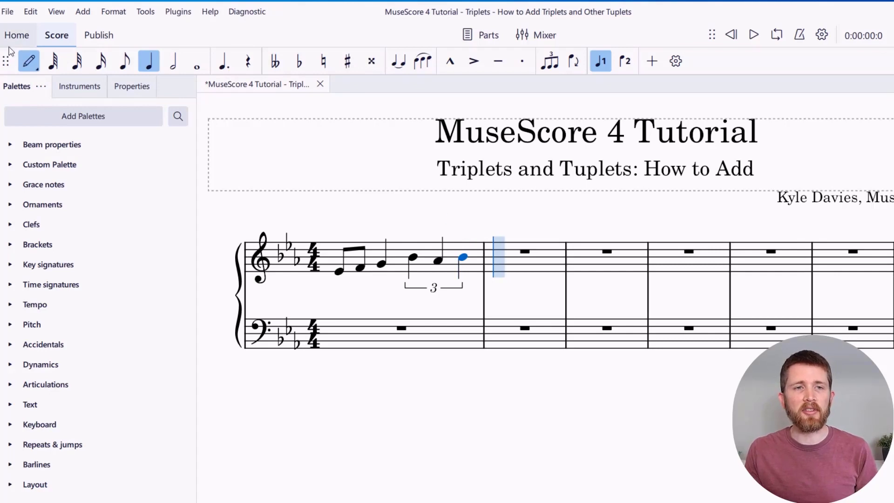
pyautogui.click(28, 61)
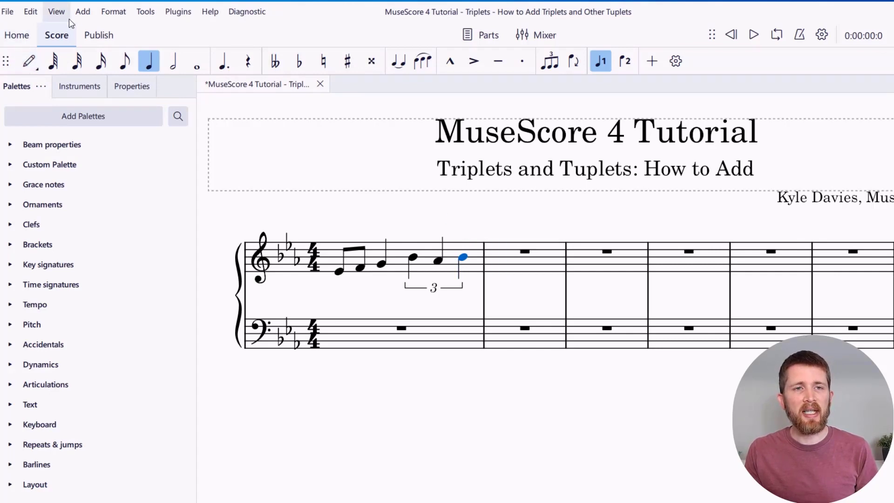
# Break measure 2's whole rest into smaller rests.
pyautogui.click(515, 257)
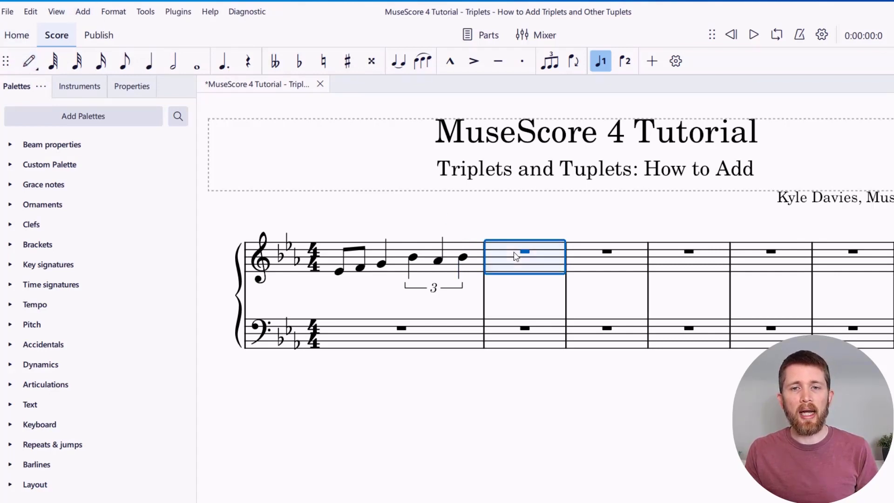
pyautogui.click(150, 61)
pyautogui.click(173, 65)
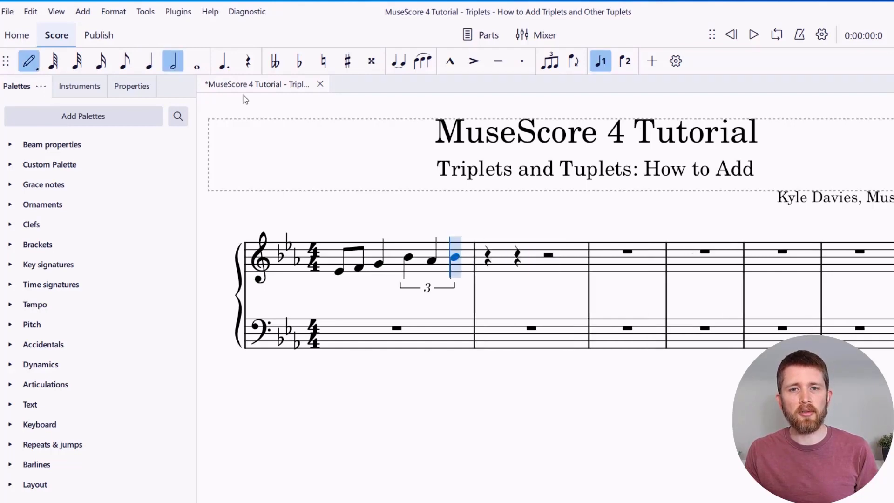
pyautogui.click(27, 70)
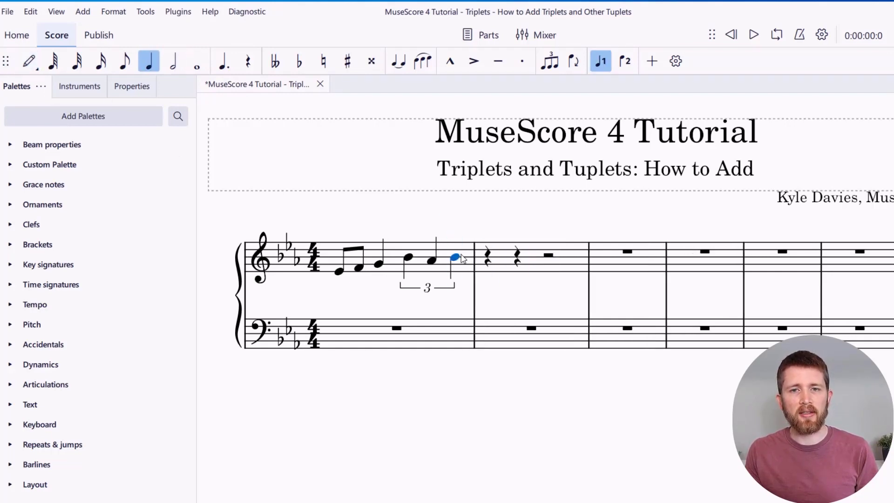
# Lengthen the first rest of measure 2 into a half rest.
pyautogui.click(484, 261)
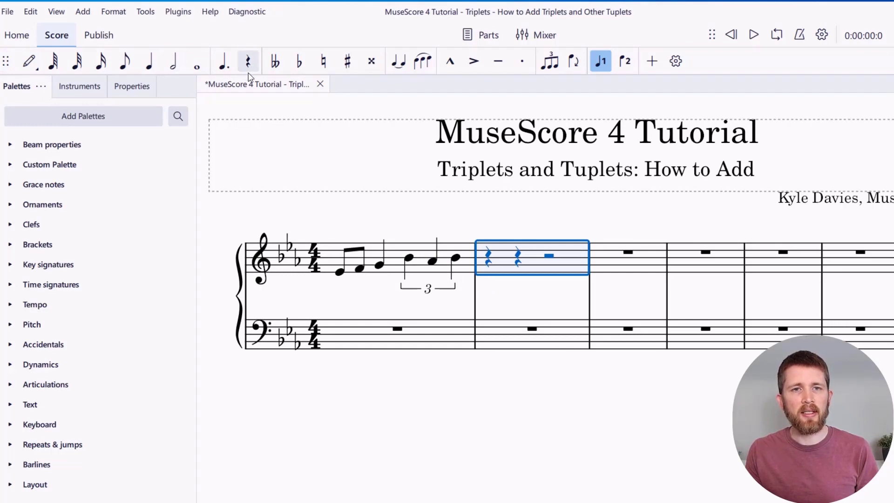
pyautogui.click(507, 283)
pyautogui.click(488, 258)
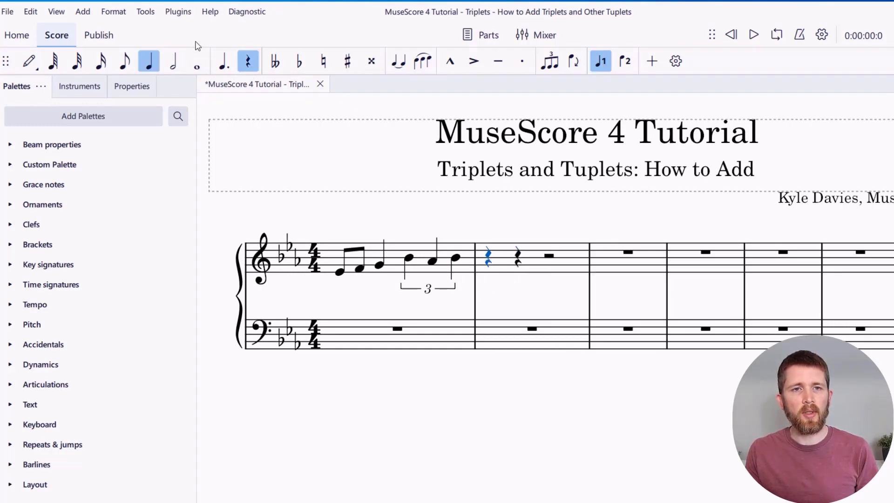
pyautogui.click(173, 62)
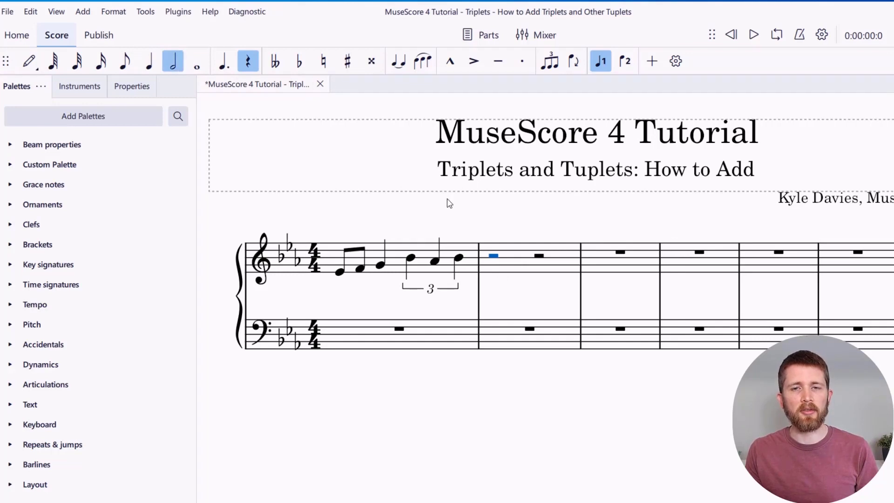
# Convert measure 2's opening half rest into a septuplet via Add > Tuplets > Septuplet.
pyautogui.click(86, 14)
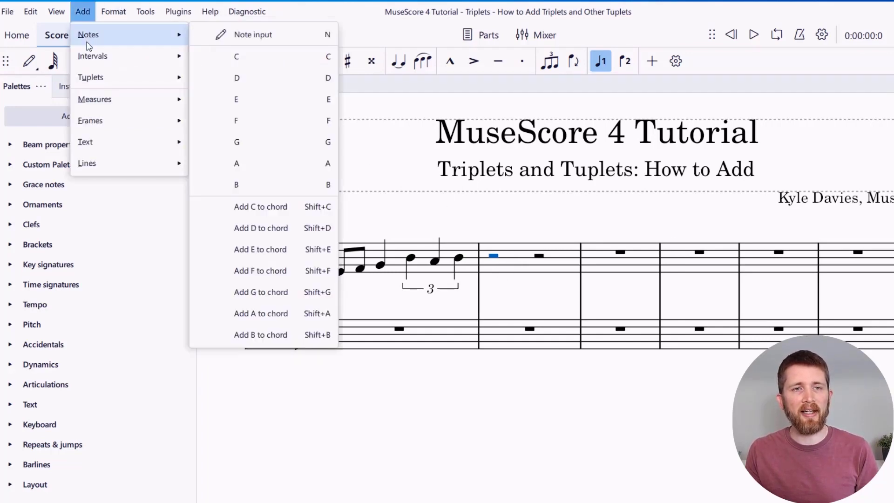
pyautogui.moveTo(99, 80)
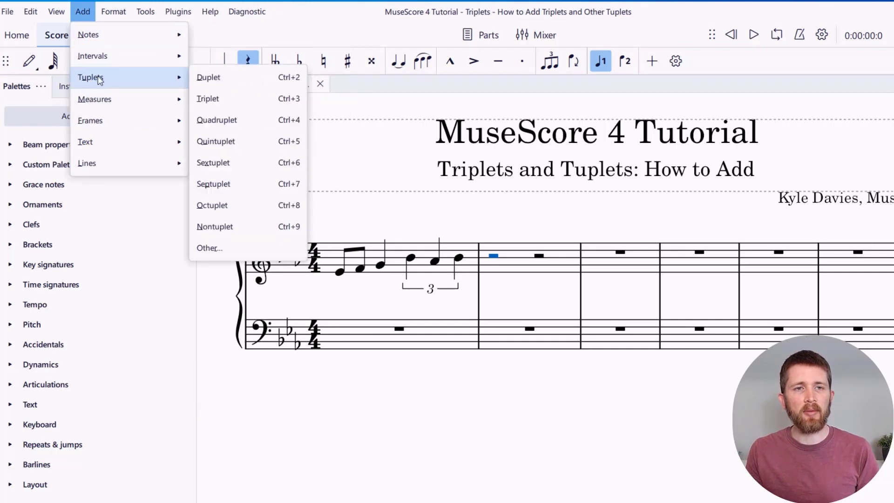
pyautogui.click(234, 184)
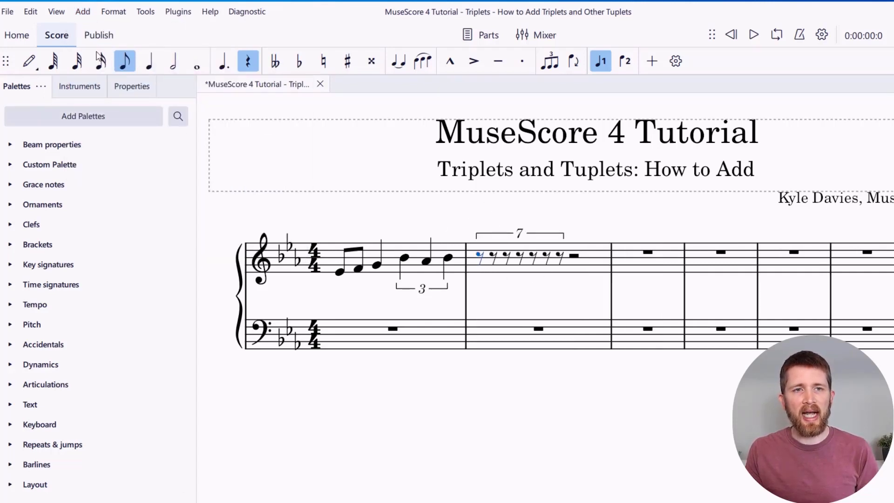
# Enter two eighth notes, a quarter note and a half note into the measure 2 septuplet.
pyautogui.click(29, 61)
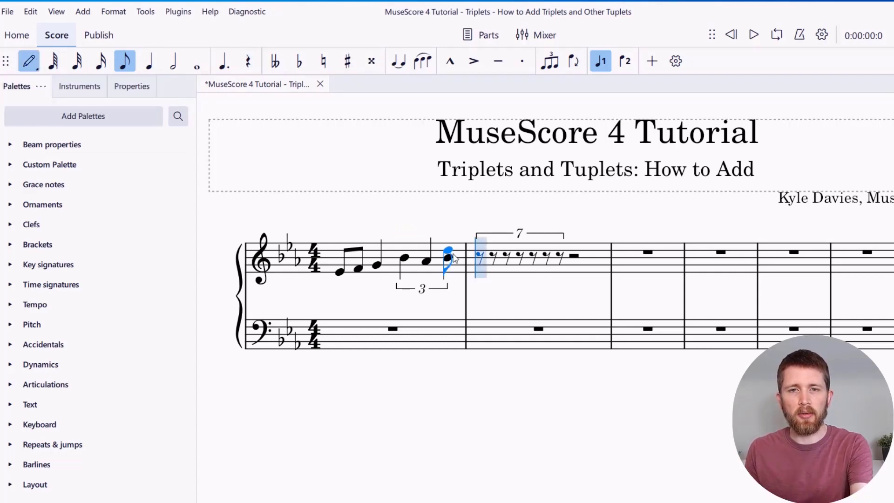
pyautogui.click(480, 255)
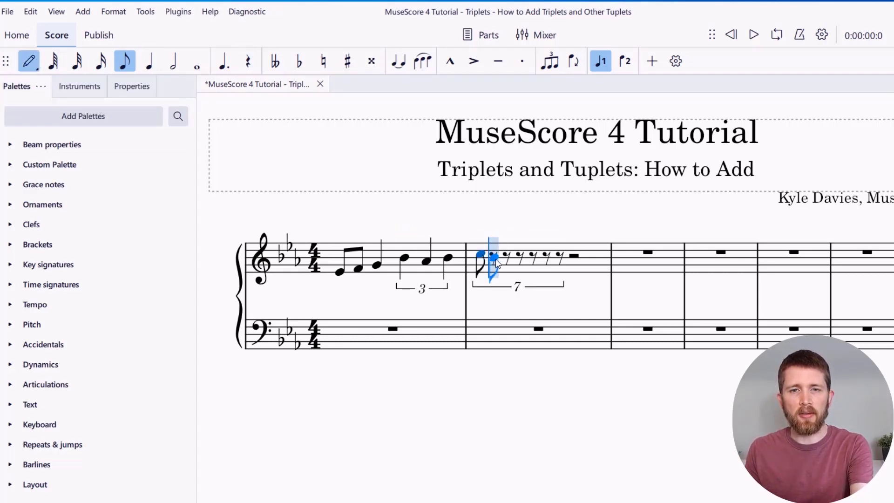
pyautogui.click(494, 258)
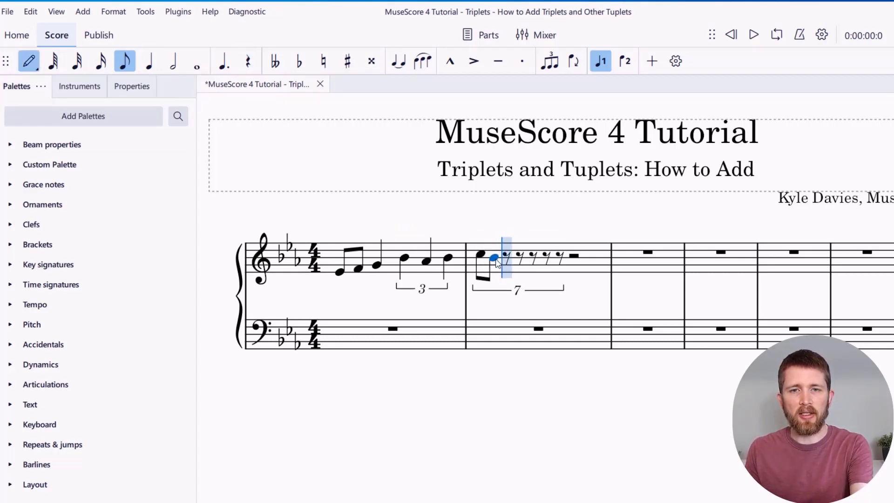
pyautogui.click(150, 63)
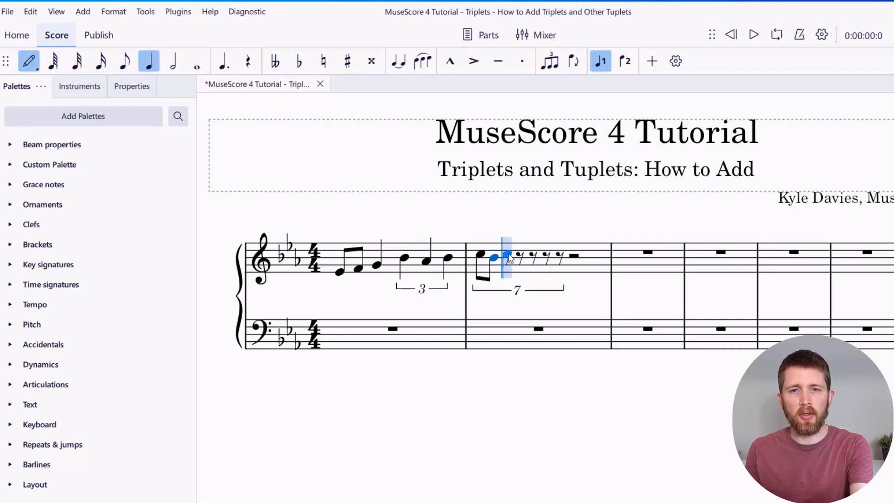
pyautogui.click(507, 254)
pyautogui.click(173, 61)
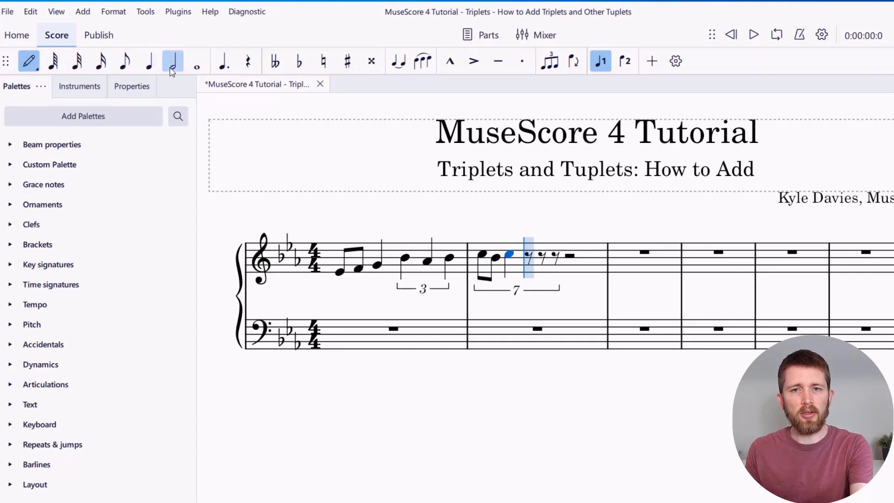
pyautogui.click(538, 258)
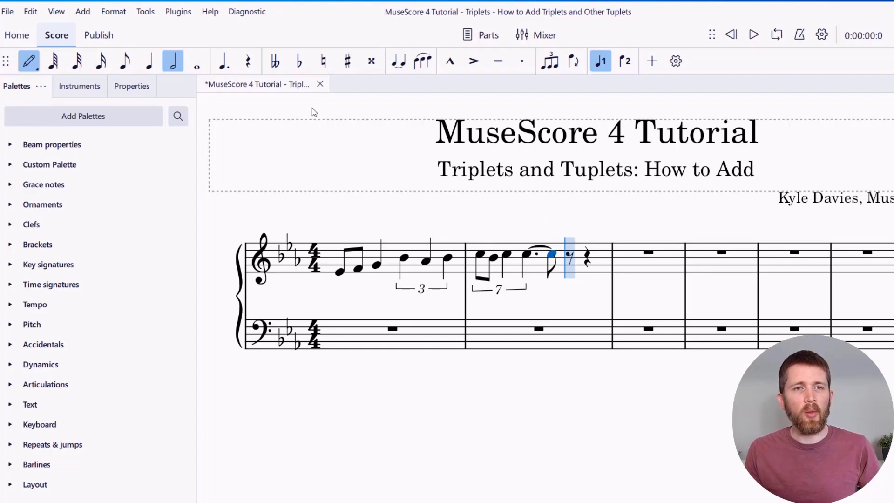
# Switch to rest input, then exit note entry mode.
pyautogui.click(83, 13)
pyautogui.click(88, 17)
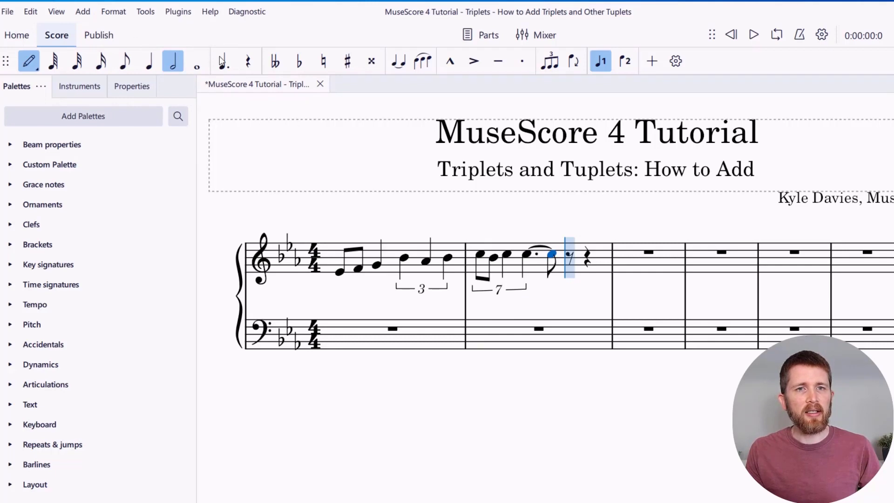
pyautogui.click(245, 62)
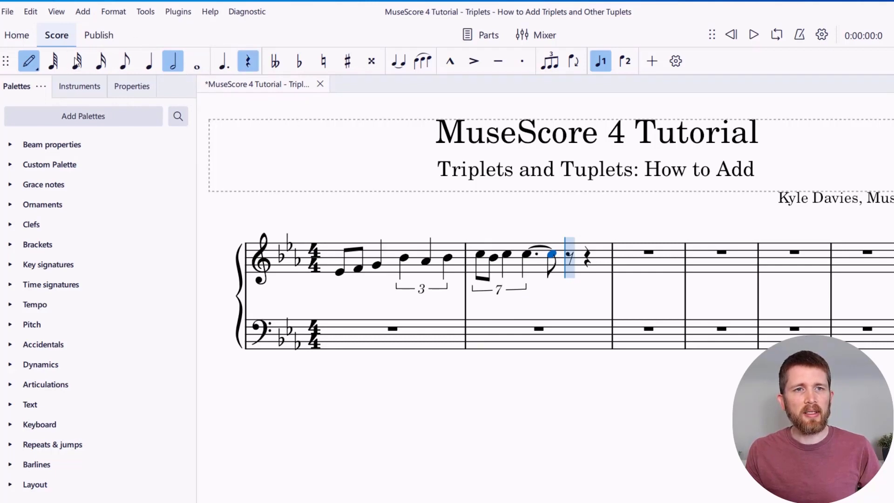
pyautogui.press('Escape')
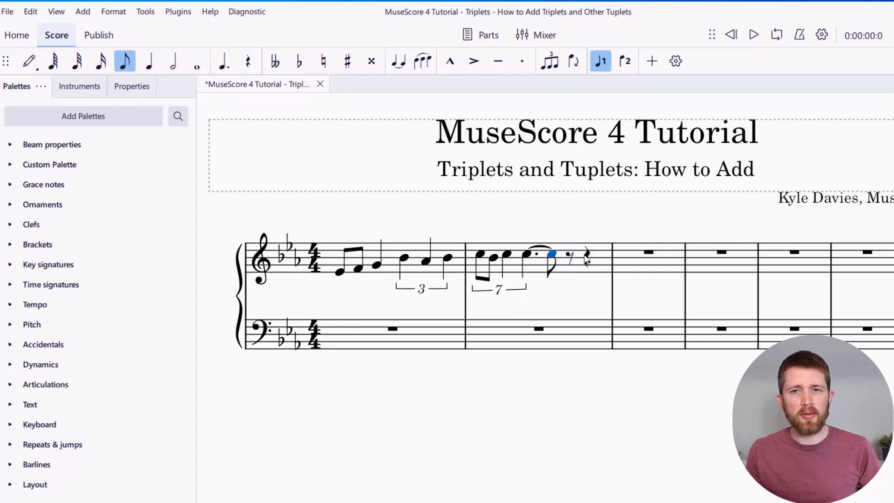
# Open the custom tuplet dialog (Add > Tuplets > Other) for measure 2's final quarter rest.
pyautogui.click(587, 259)
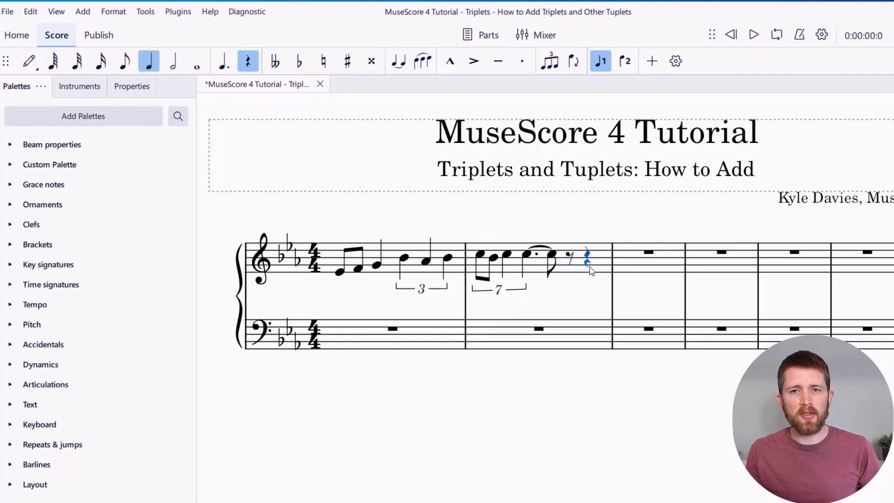
pyautogui.click(83, 12)
pyautogui.moveTo(131, 78)
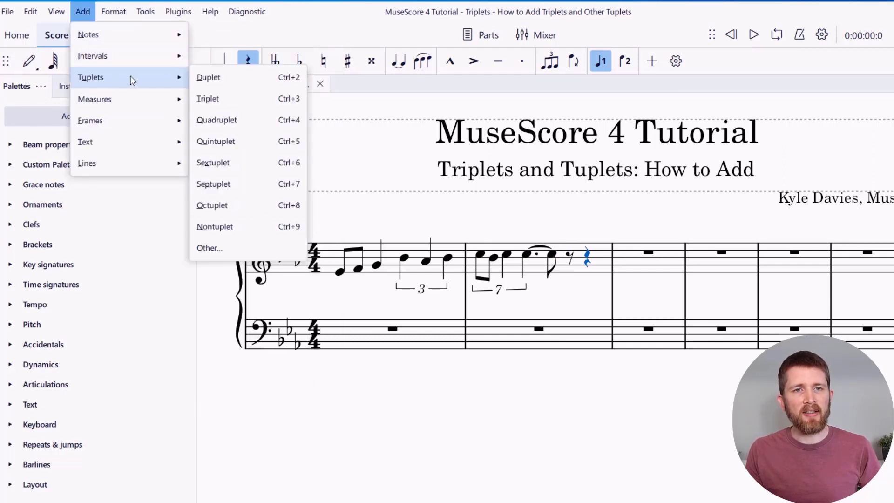
pyautogui.click(225, 246)
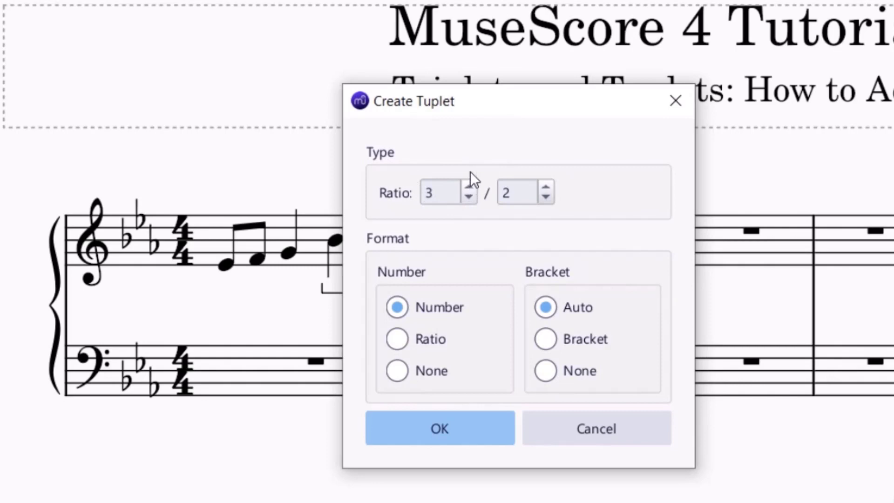
# Set the tuplet ratio to 12/1 and create the 12-note tuplet.
pyautogui.moveTo(498, 104); pyautogui.dragTo(370, 97)
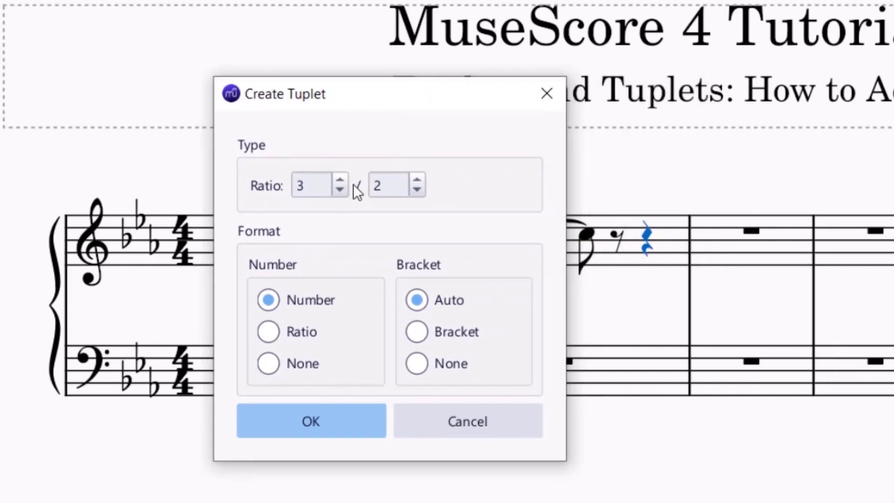
pyautogui.click(422, 191)
pyautogui.click(338, 179)
pyautogui.click(338, 180)
pyautogui.click(338, 179)
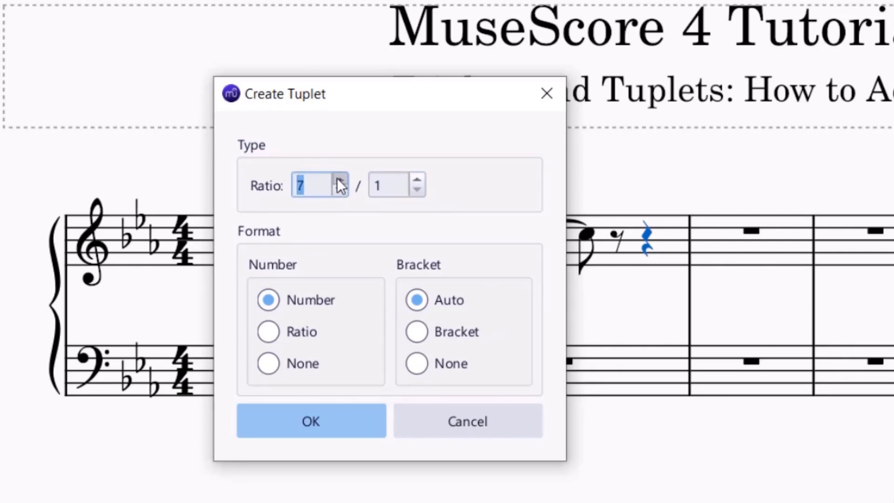
pyautogui.click(338, 179)
pyautogui.click(338, 179)
pyautogui.click(340, 180)
pyautogui.click(341, 181)
pyautogui.click(340, 180)
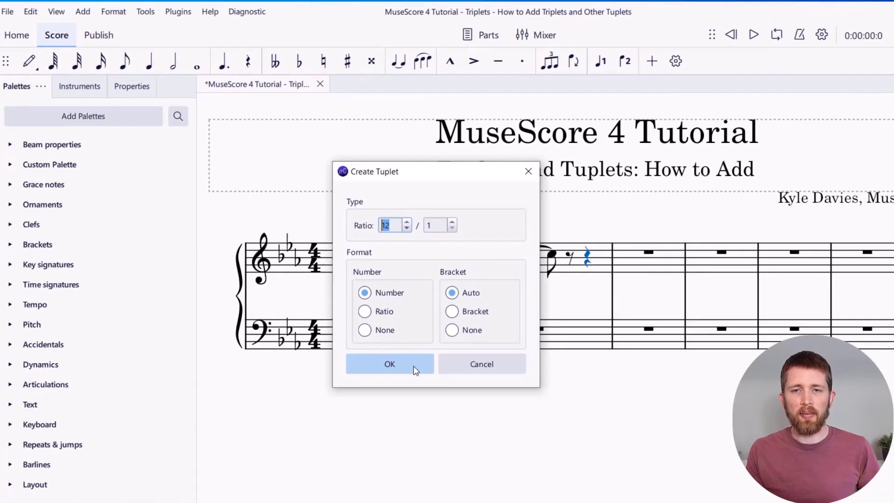
pyautogui.click(415, 369)
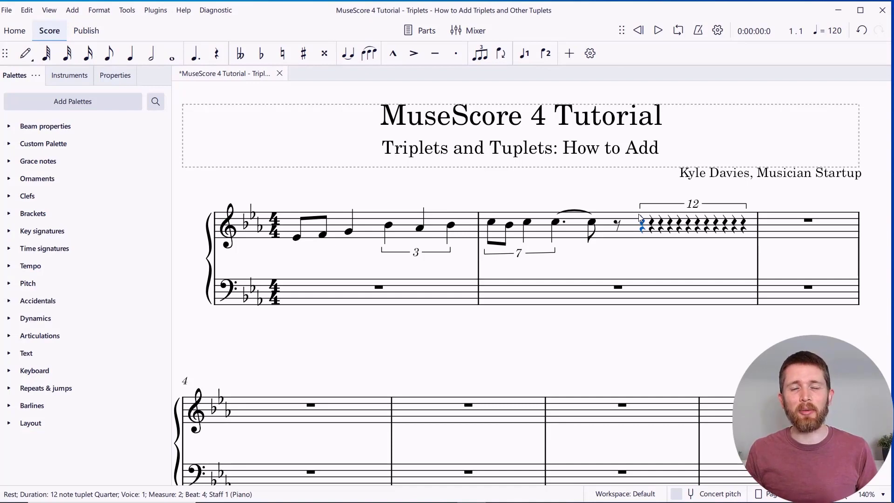
pyautogui.click(388, 225)
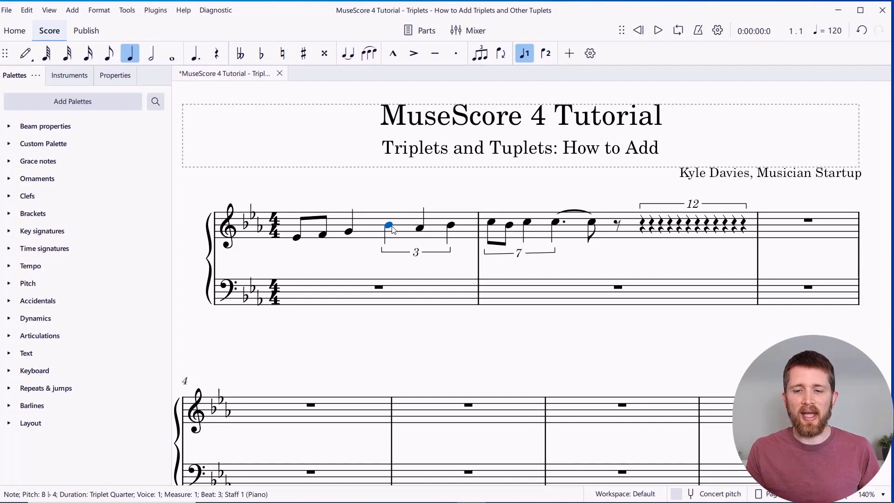
# Turn all three quarter-note triplet notes in bar 1 into rests under the 3 bracket.
pyautogui.press('Delete')
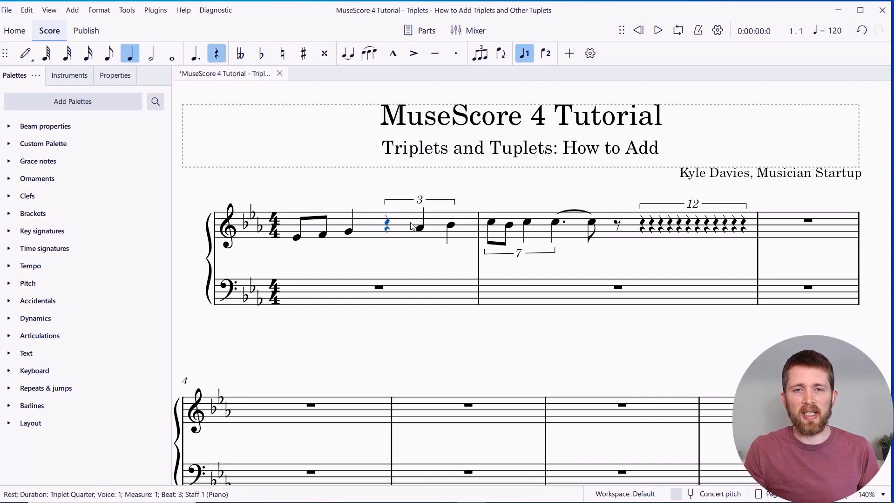
pyautogui.click(419, 235)
pyautogui.press('Delete')
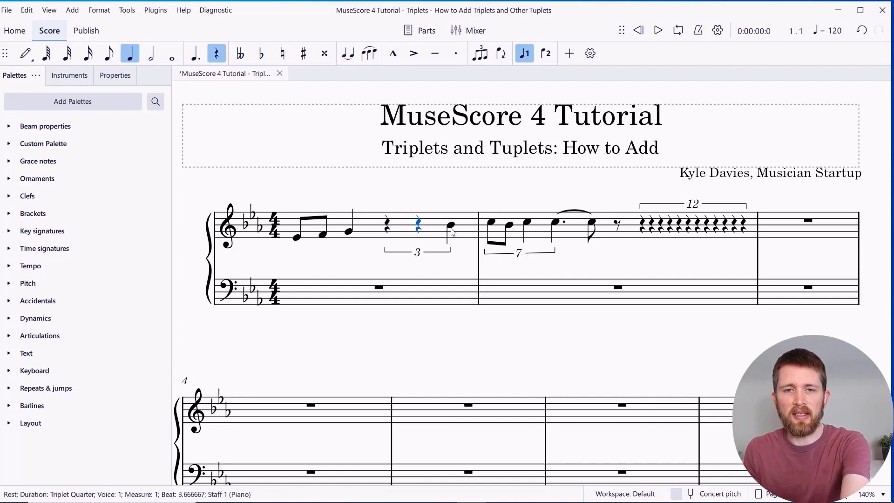
pyautogui.click(454, 227)
pyautogui.press('Delete')
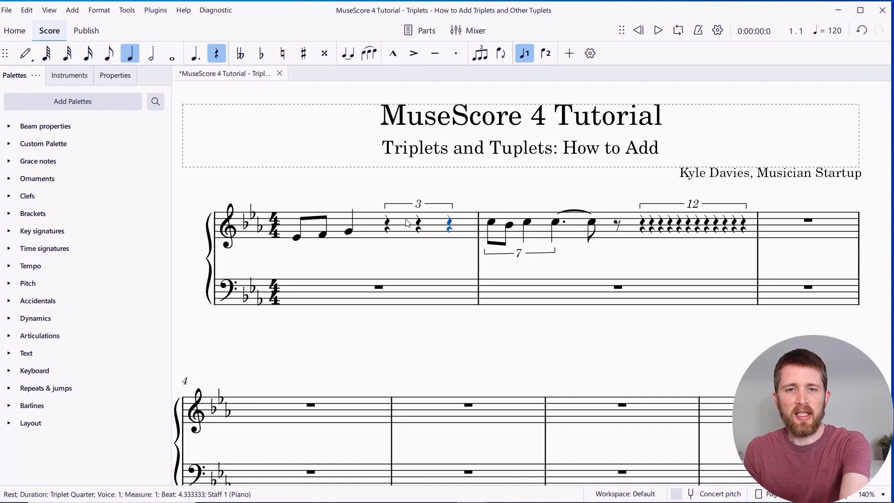
pyautogui.click(409, 222)
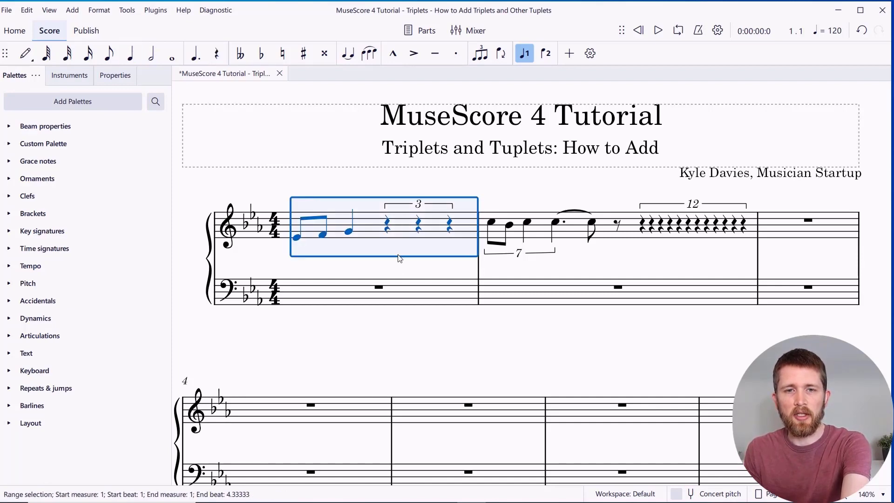